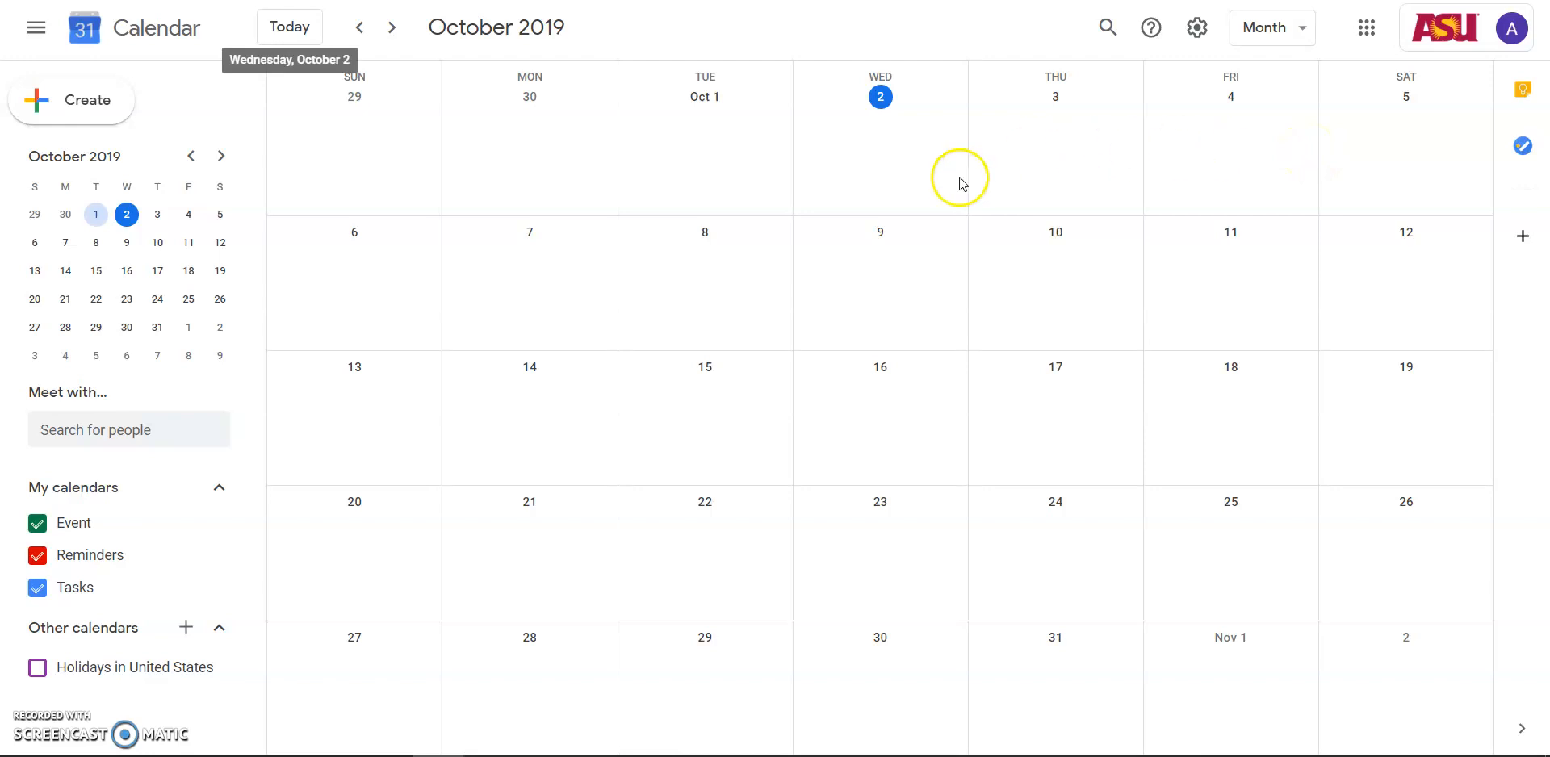
Switch the calendar to the Day view, the Week view, and back to the Month view to compare them
click(1295, 35)
click(1266, 99)
click(1273, 28)
click(1288, 129)
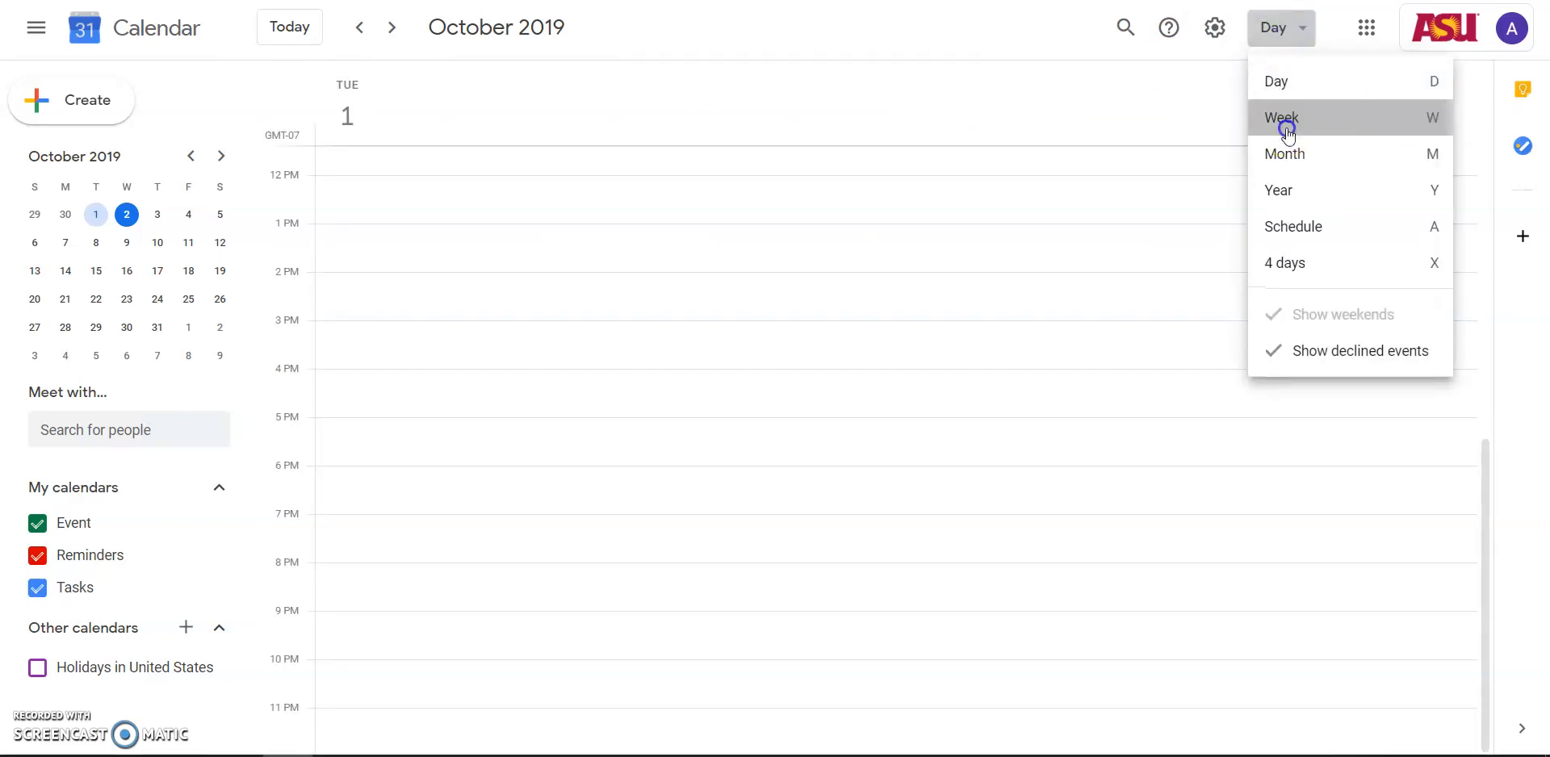
click(1270, 32)
click(1277, 153)
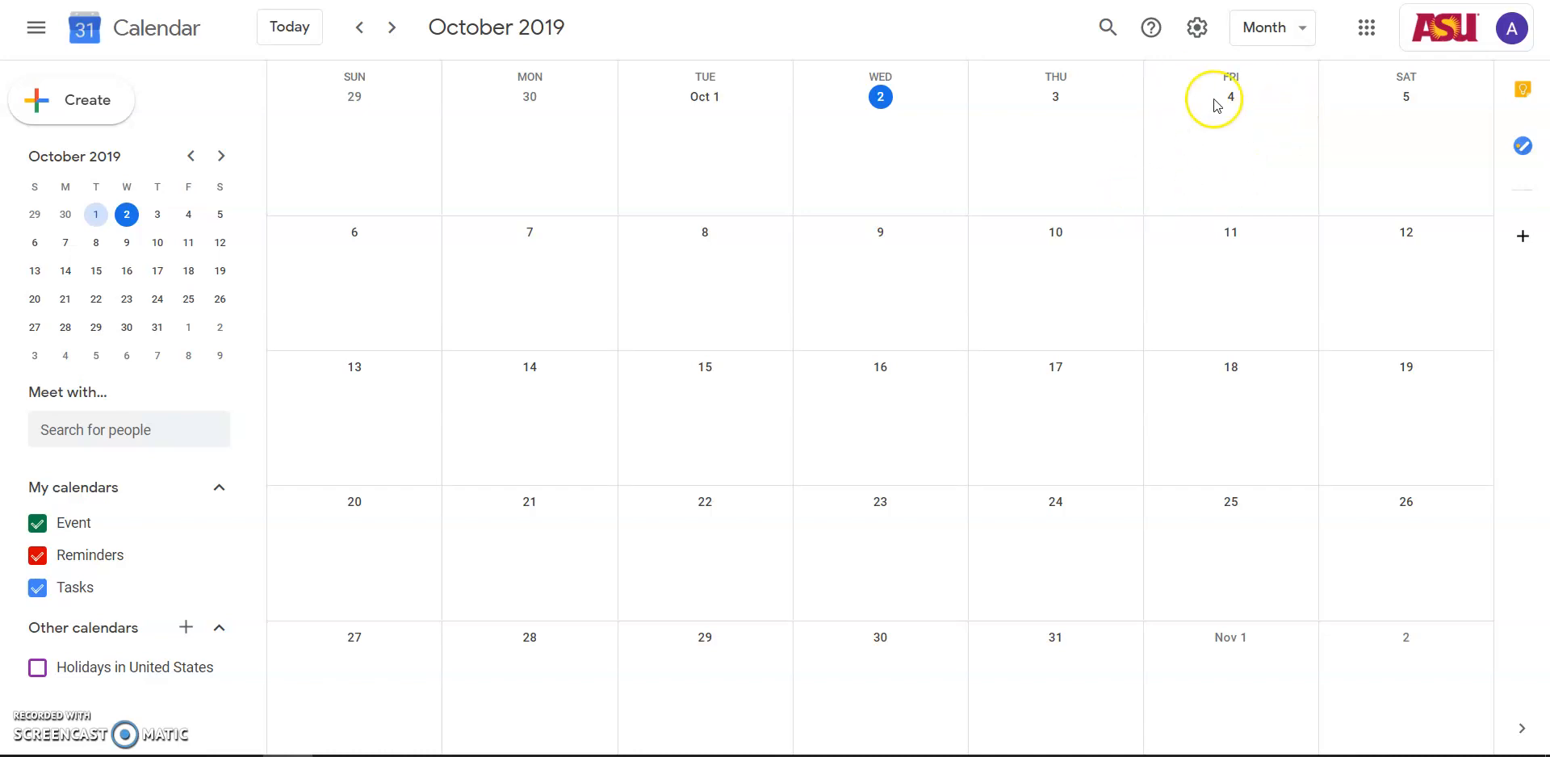
Start a new event on October 4, 2019 and title it "Design Workshop"
click(1214, 171)
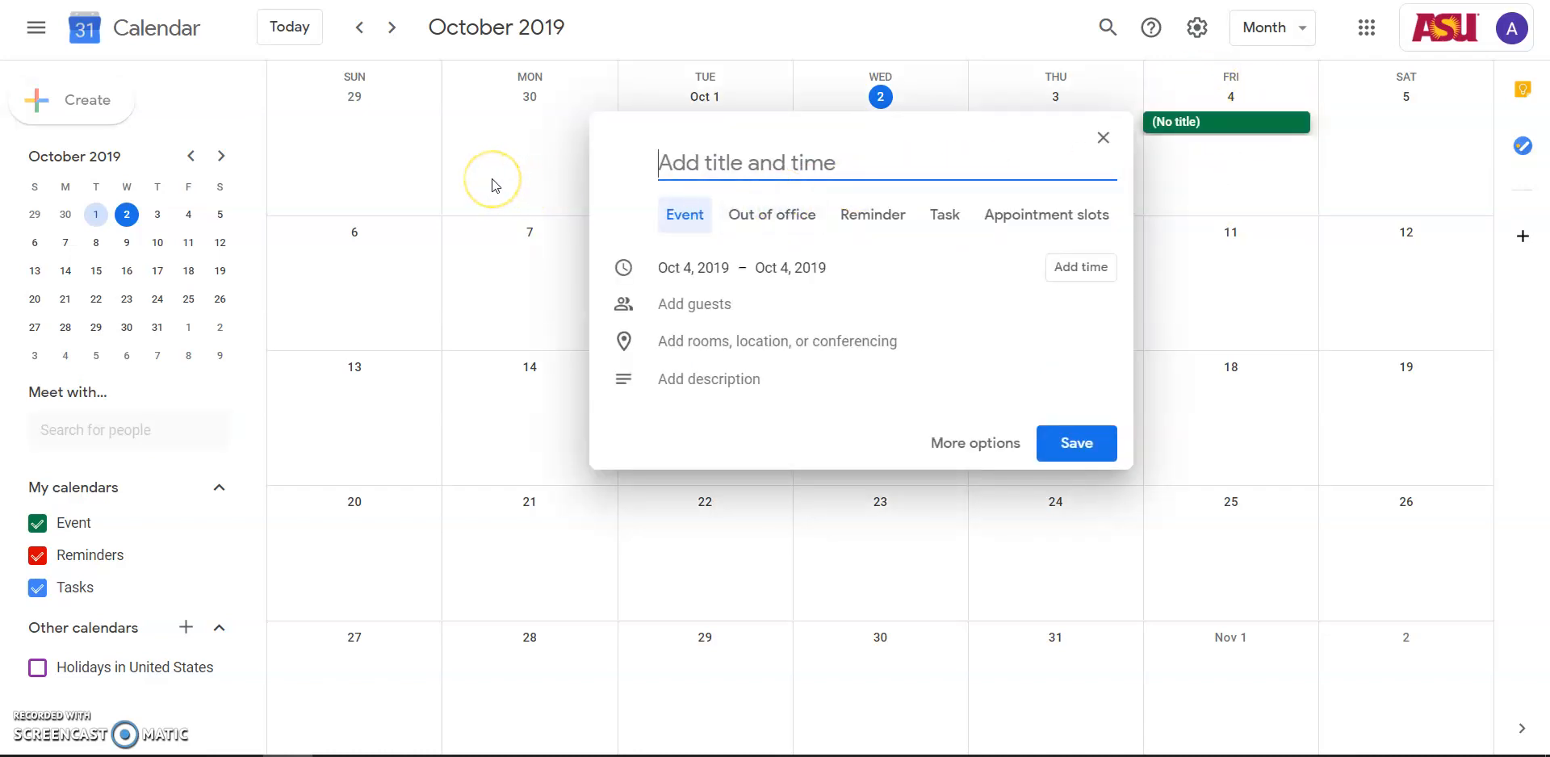
click(682, 214)
click(900, 163)
text(Desig)
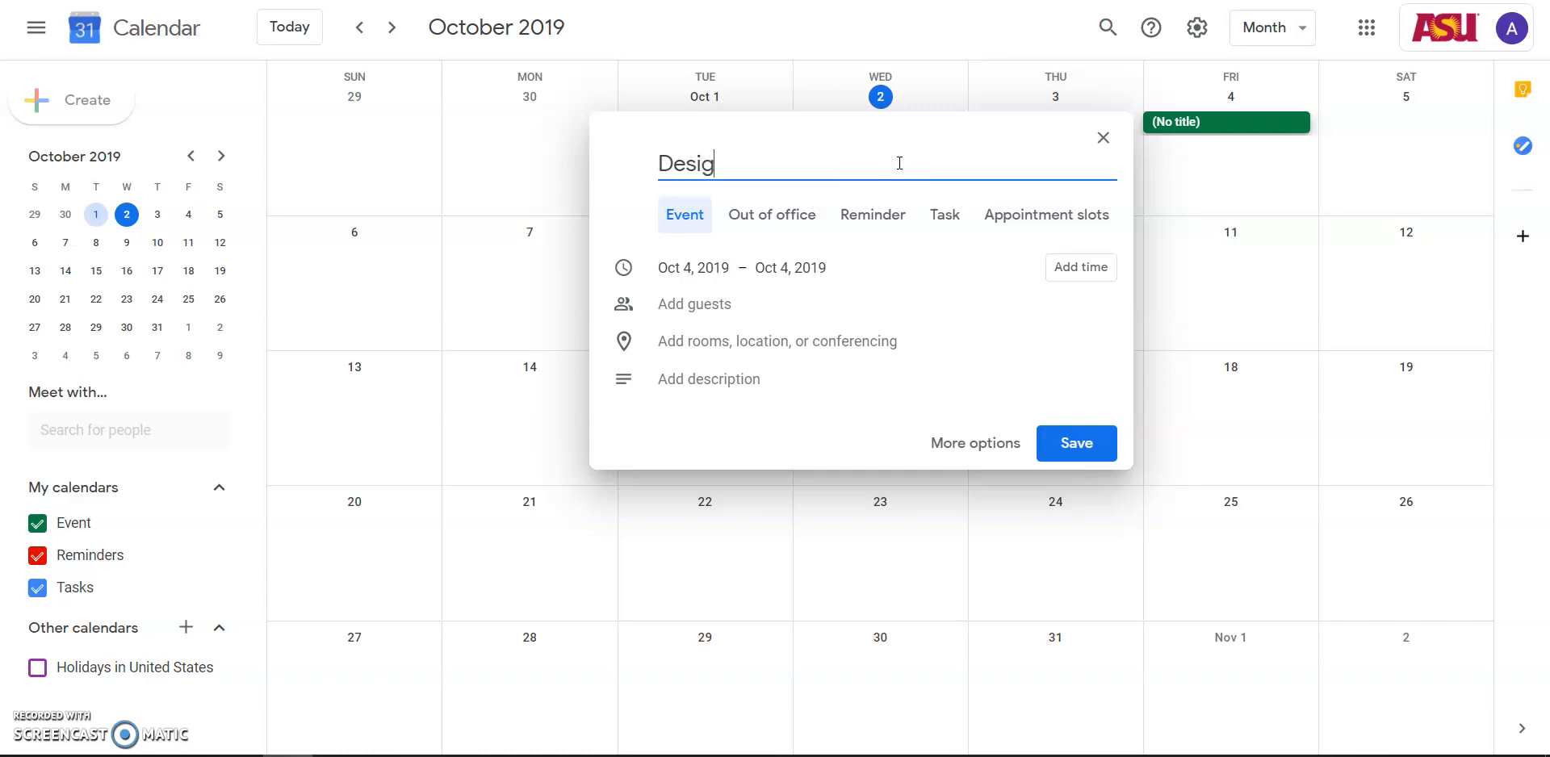
text(n Workshop)
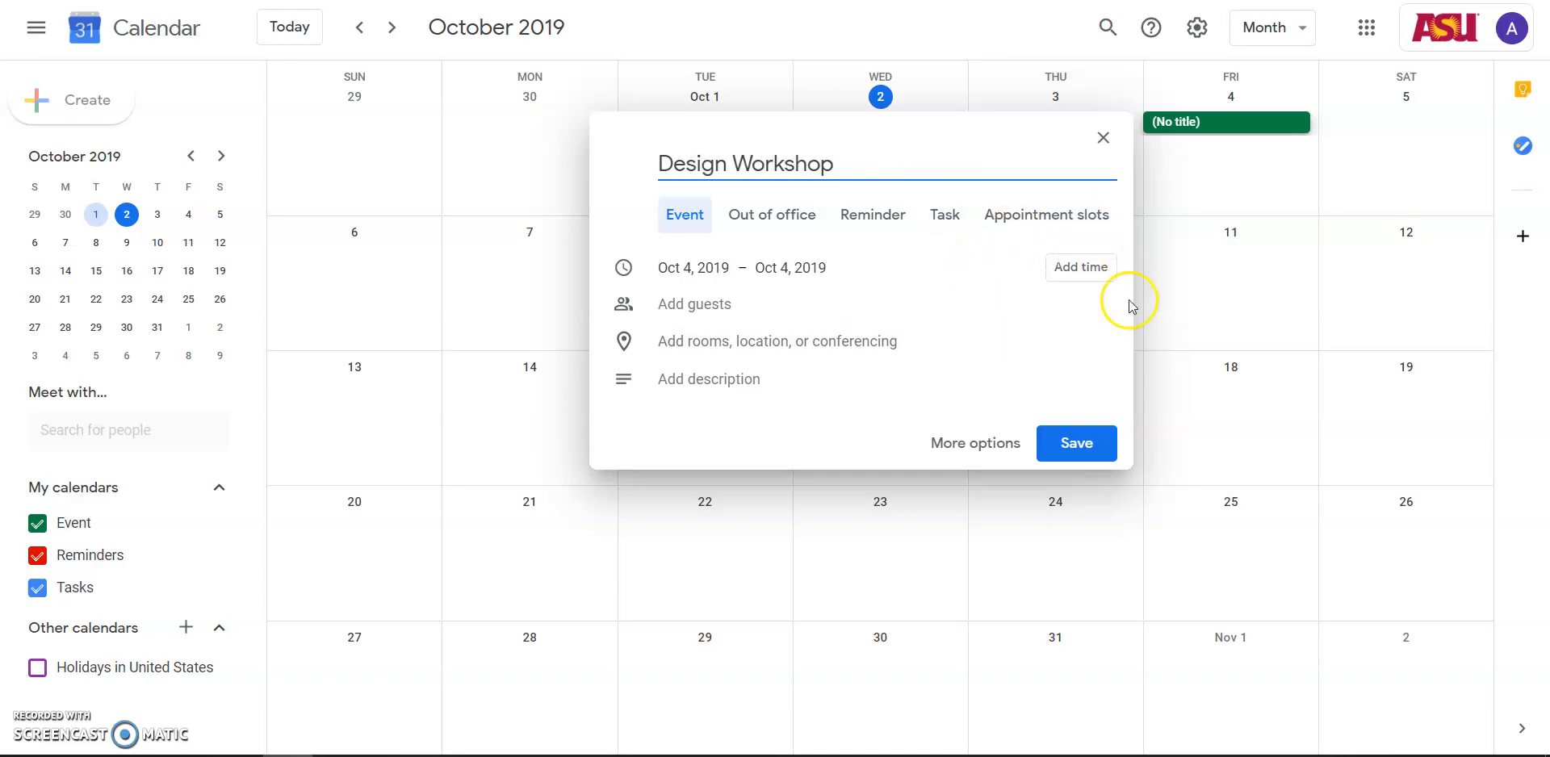
Set the Design Workshop event's time from 11:00am to 12:30pm
click(1081, 267)
scroll(787, 389, up, 8)
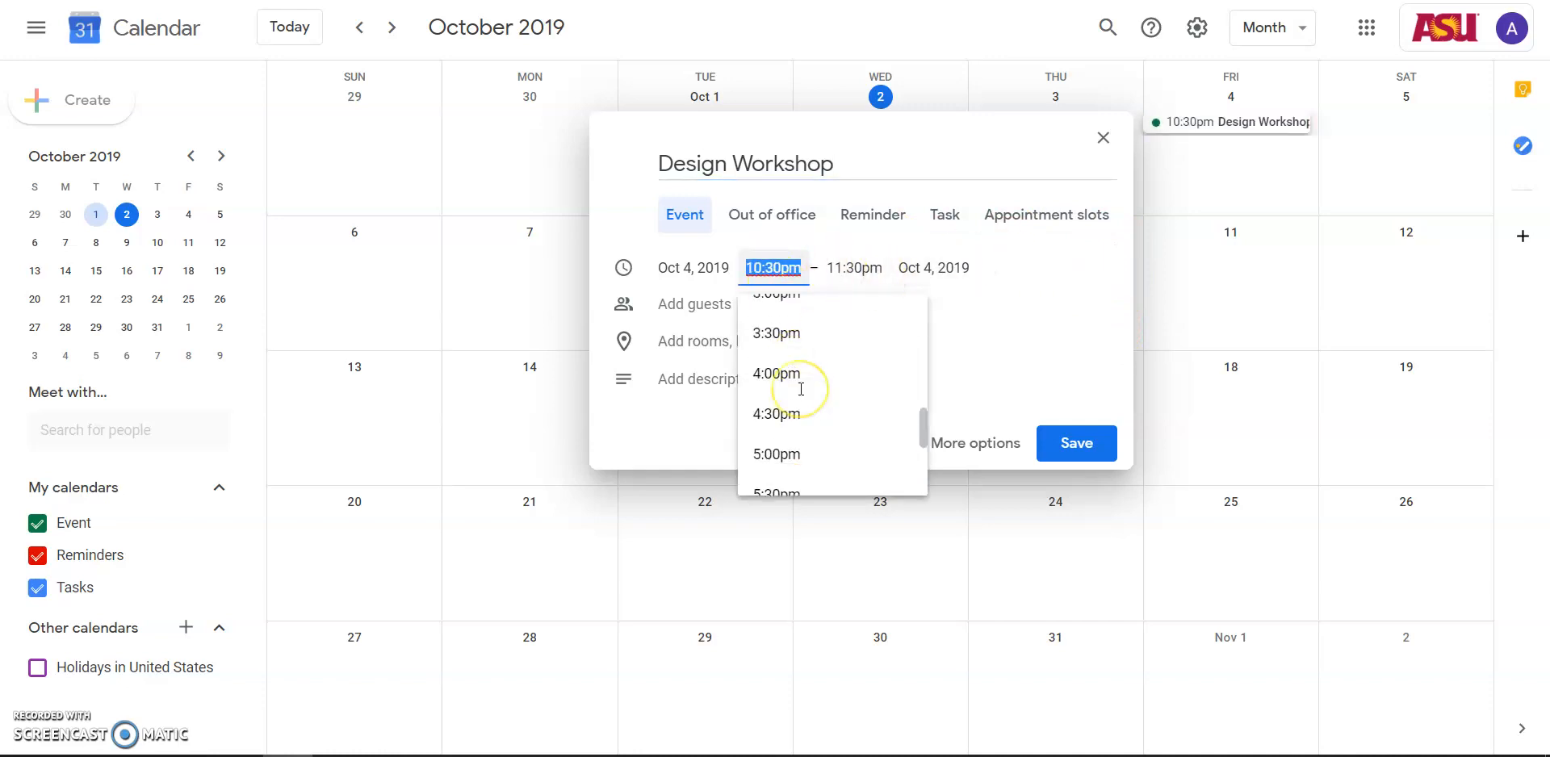
scroll(795, 371, up, 2)
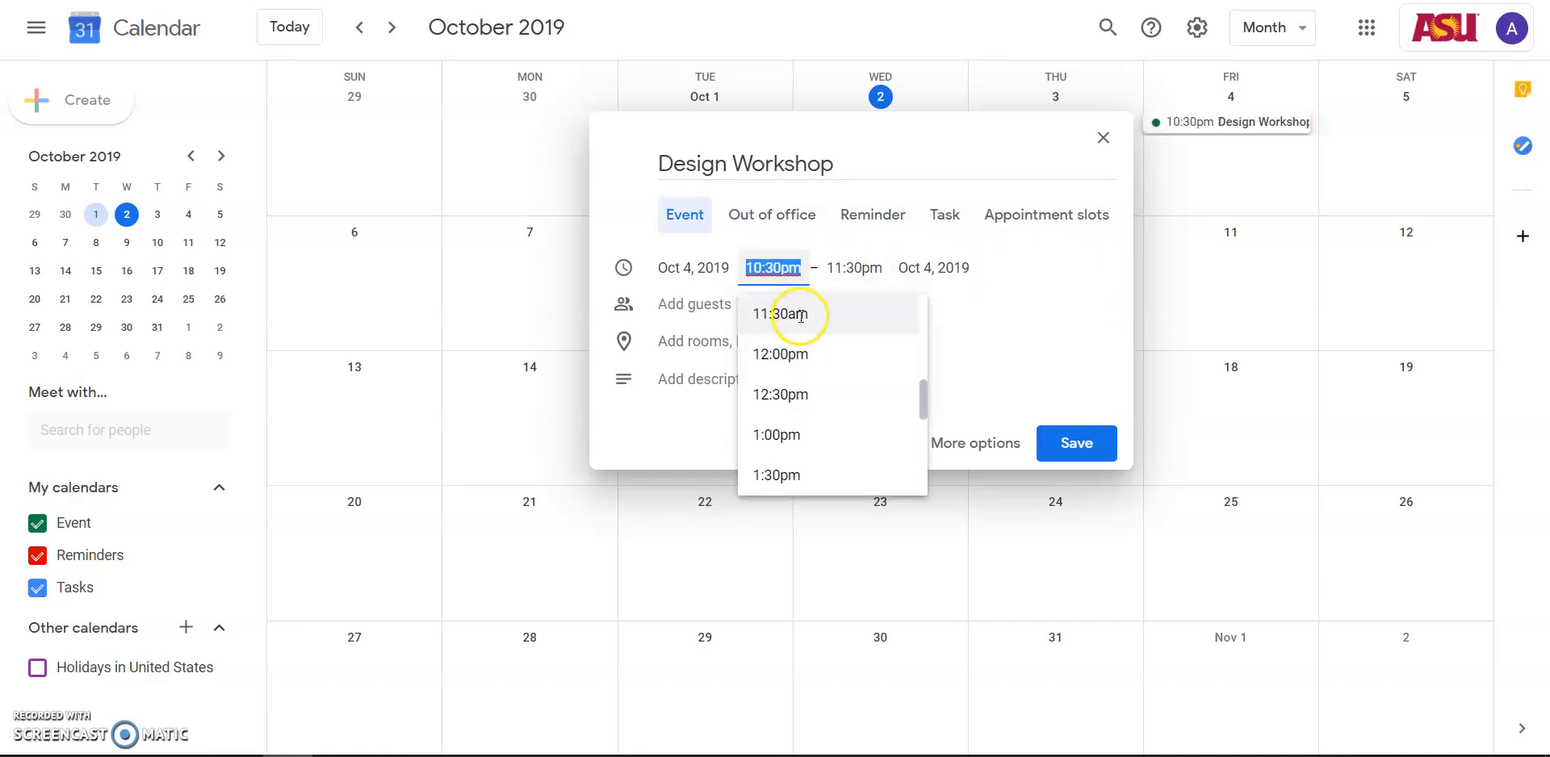
scroll(792, 323, up, 2)
click(798, 360)
click(852, 267)
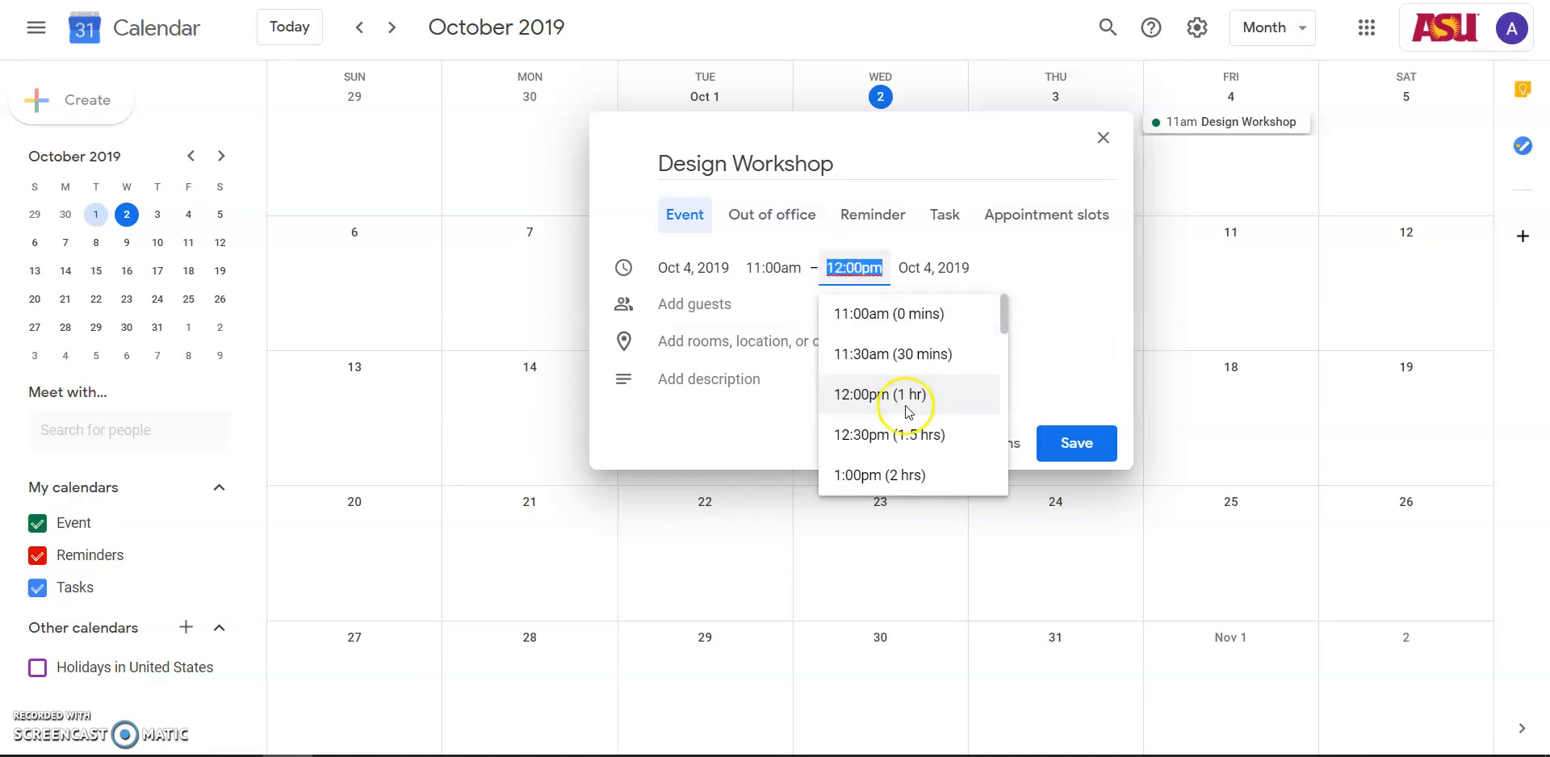
click(895, 428)
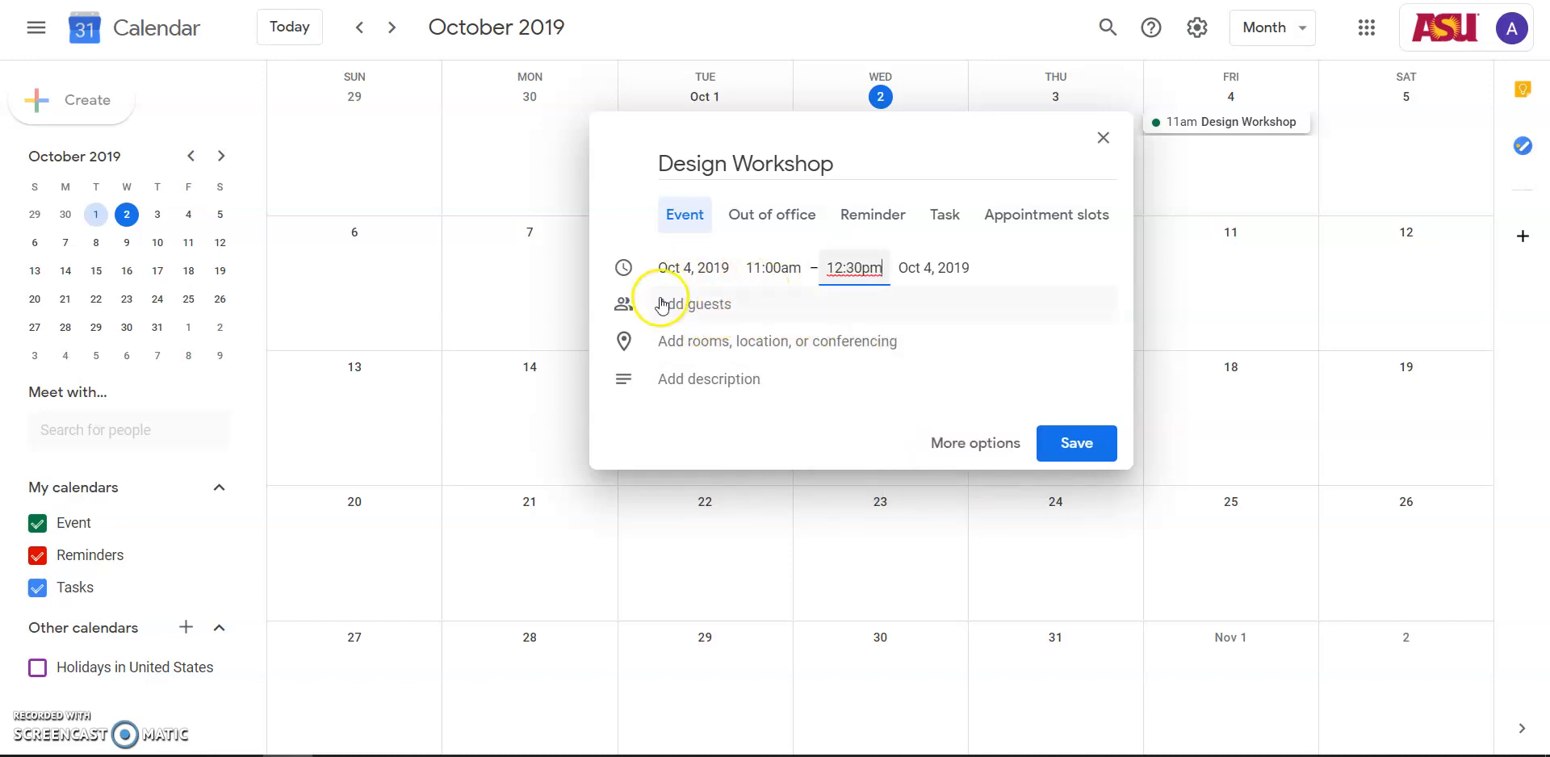
Set the event's location to the suggested place Design South in Tempe by searching for "design south"
click(772, 355)
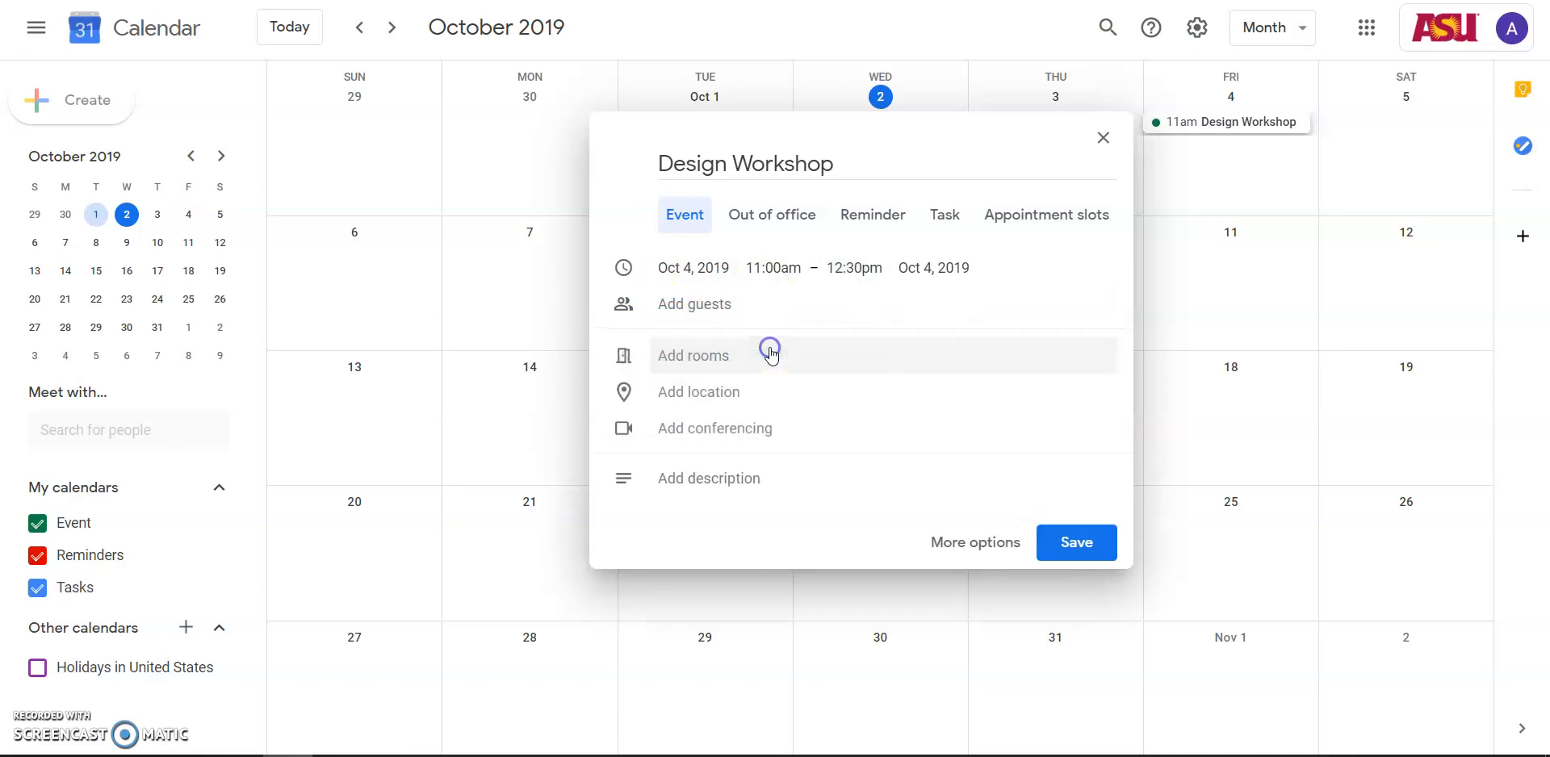
click(711, 402)
text(de)
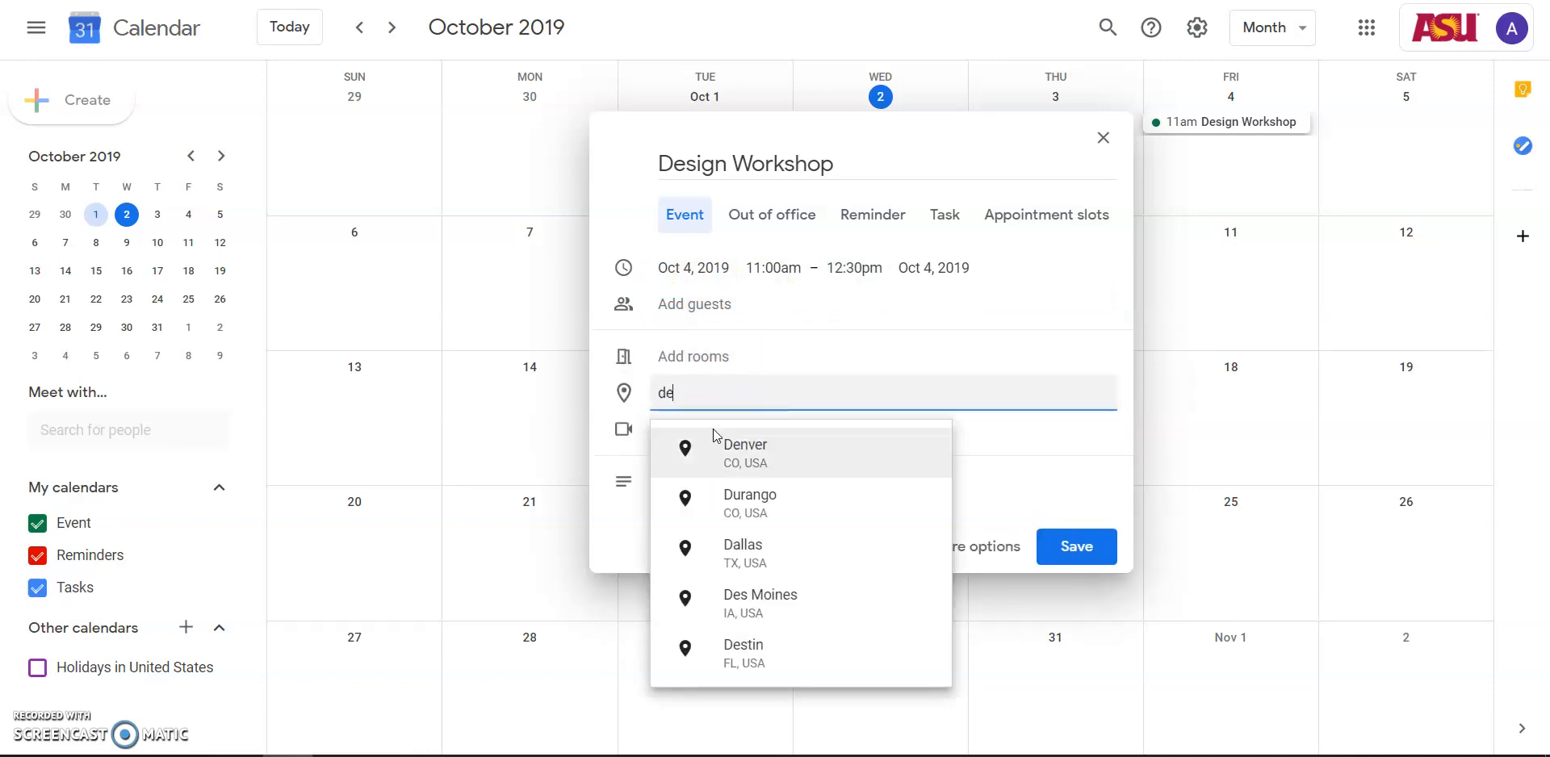
text(sign south)
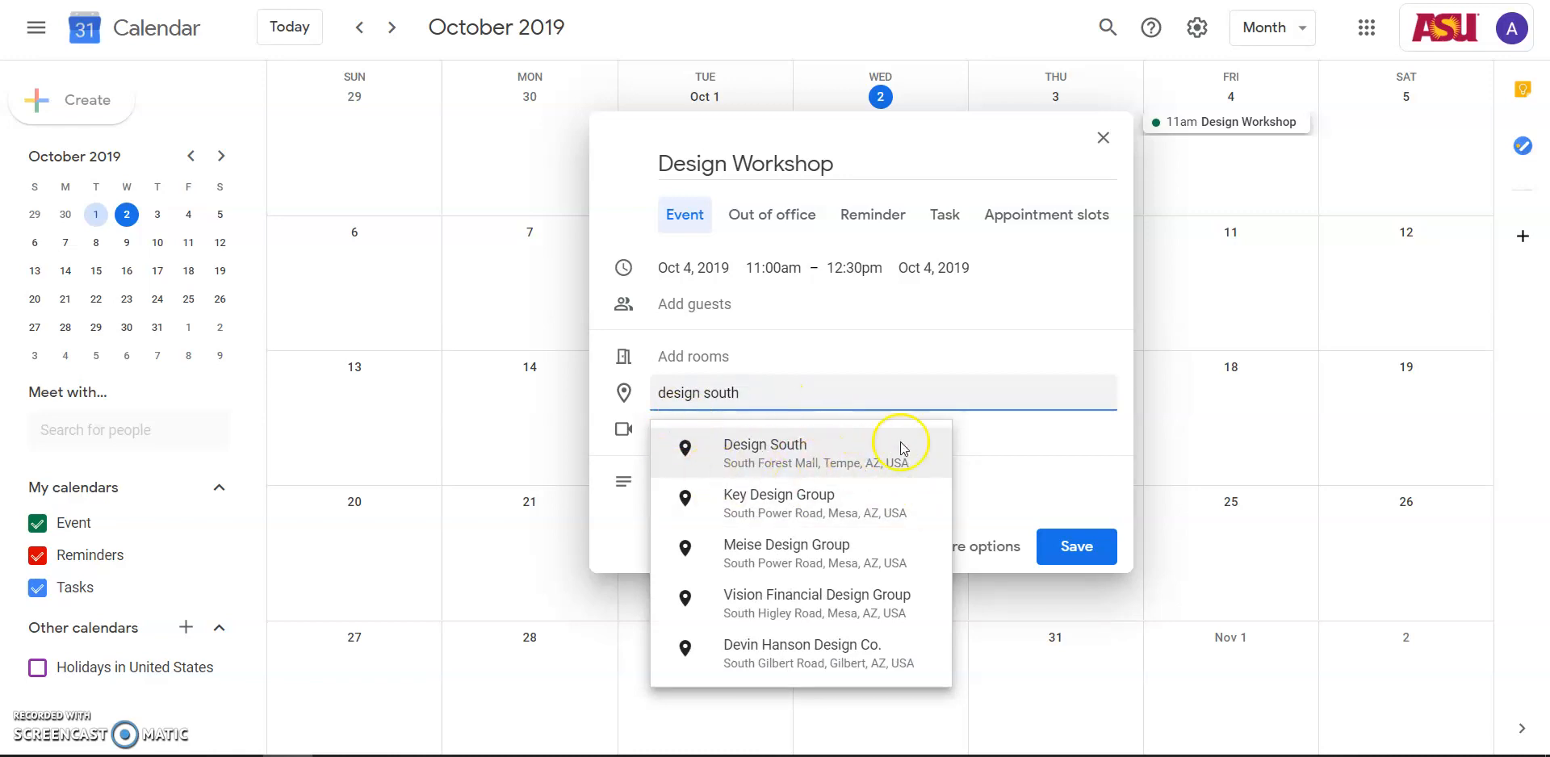
click(747, 447)
Add the description "designing a haunted house" to the event and save it
click(727, 488)
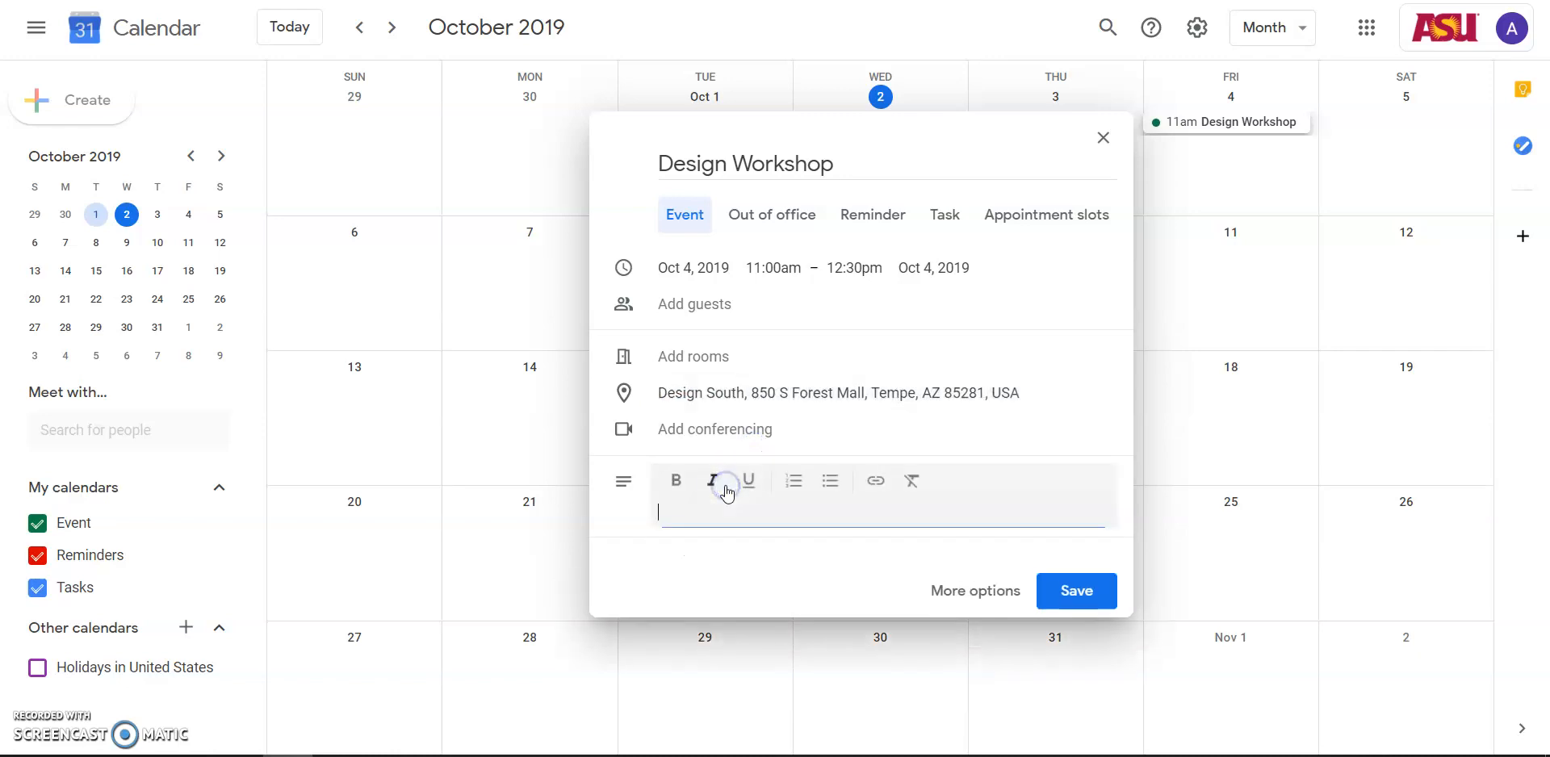
text(designi)
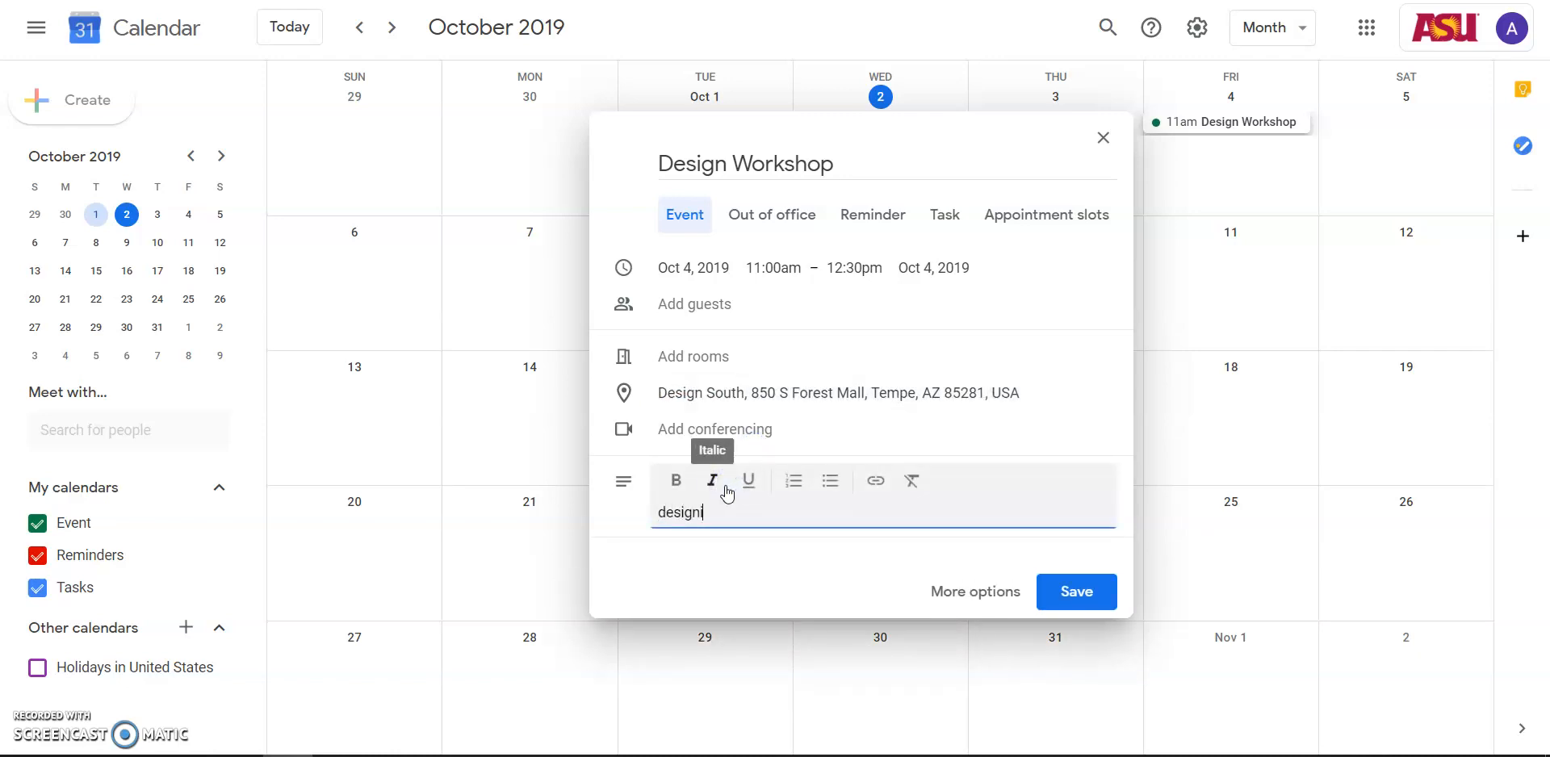
text(ng a haunted house)
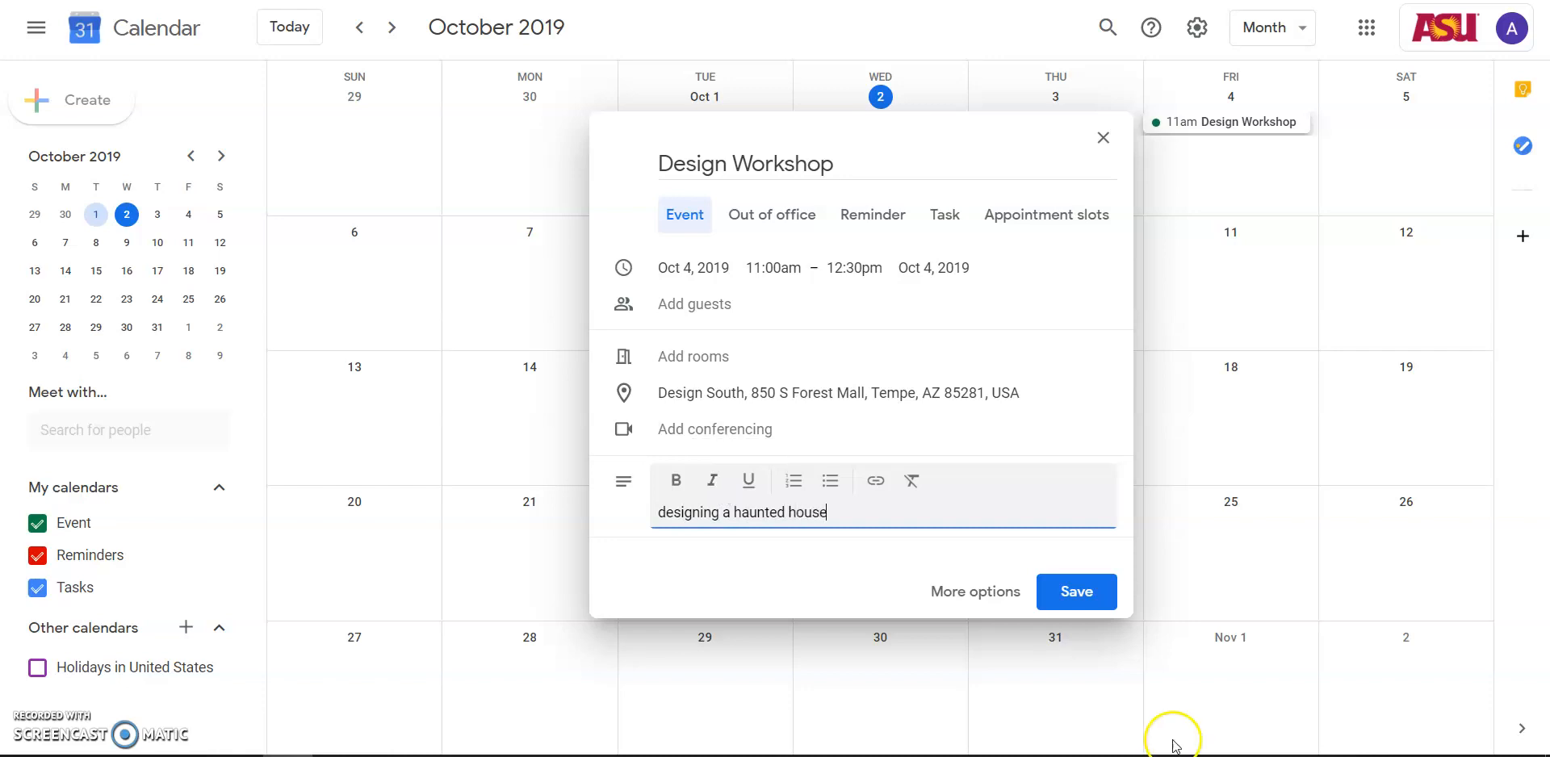
click(1063, 588)
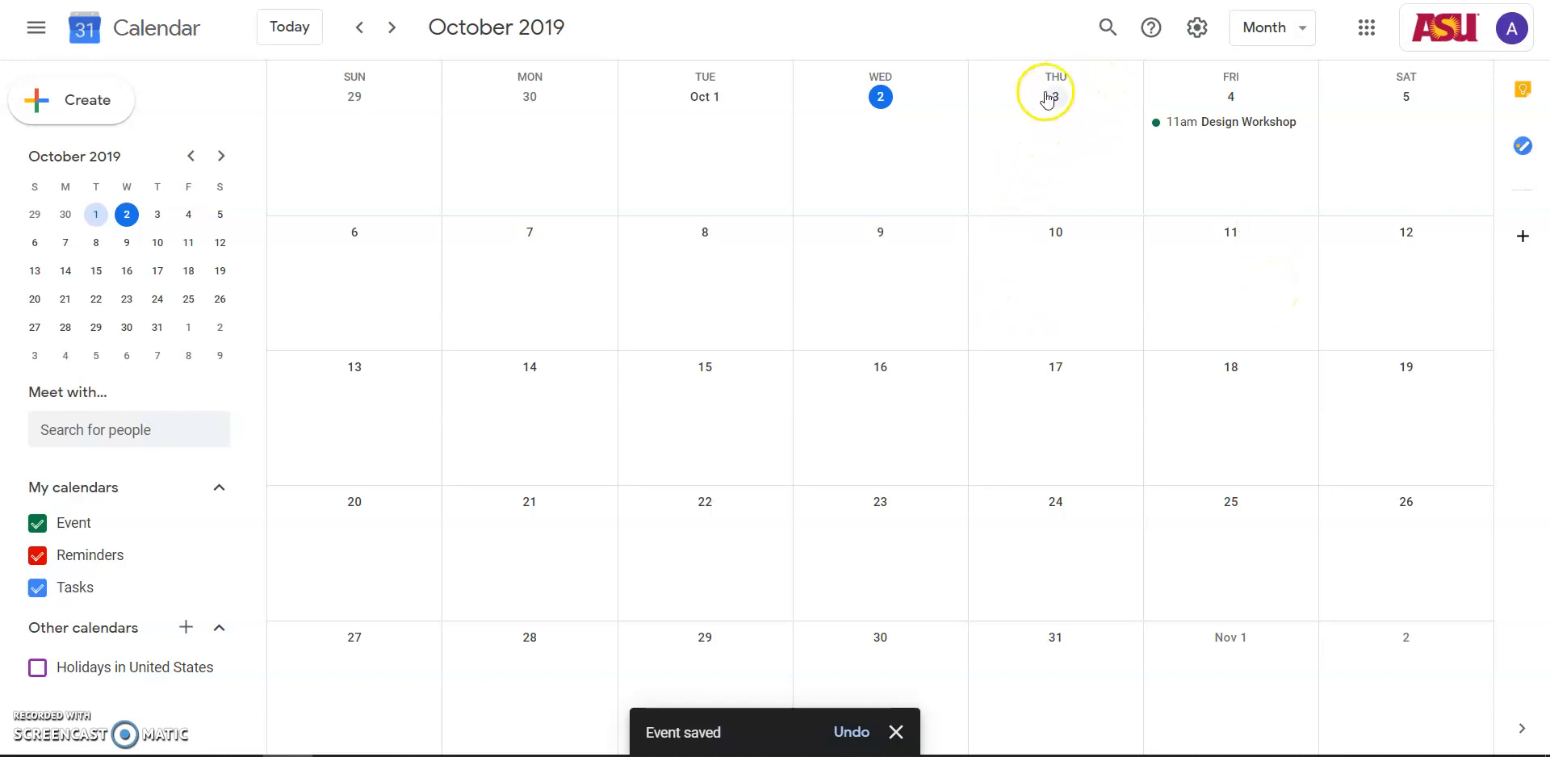
Create and save an all-day reminder titled "Workshop Reminder" on October 3, repeating weekly on Thursday
click(1047, 139)
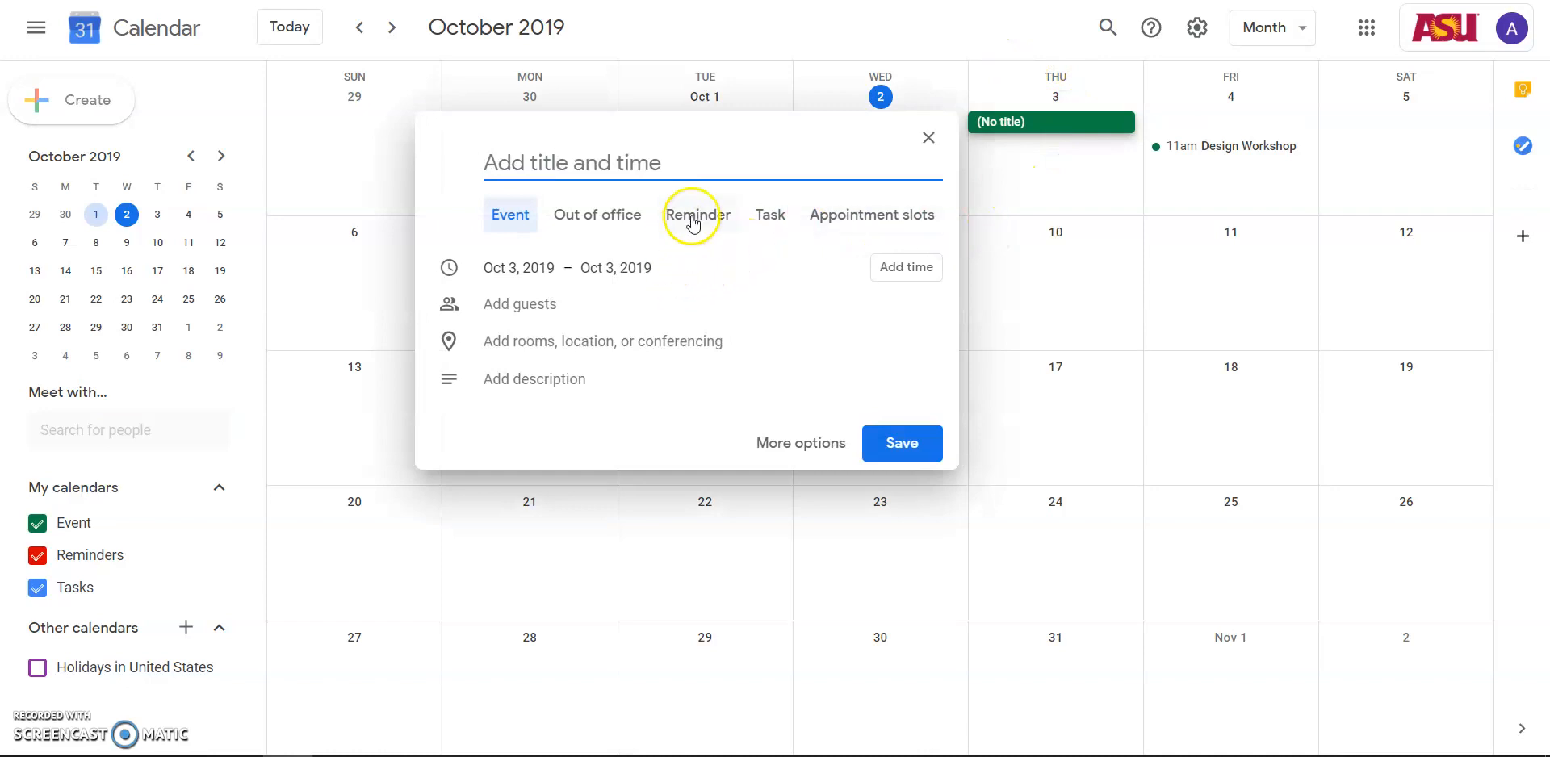
click(699, 216)
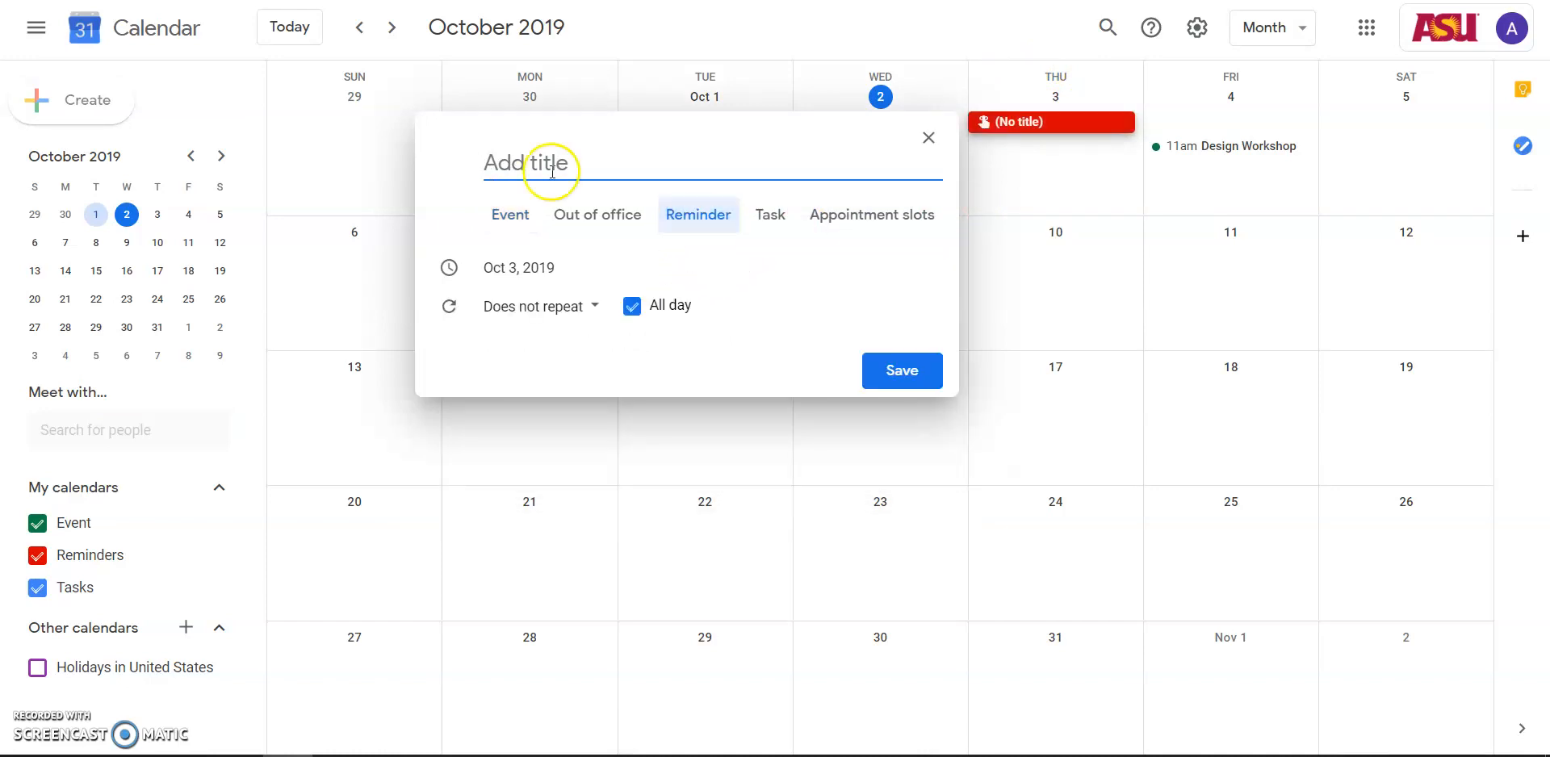
text(Workshop Reminder)
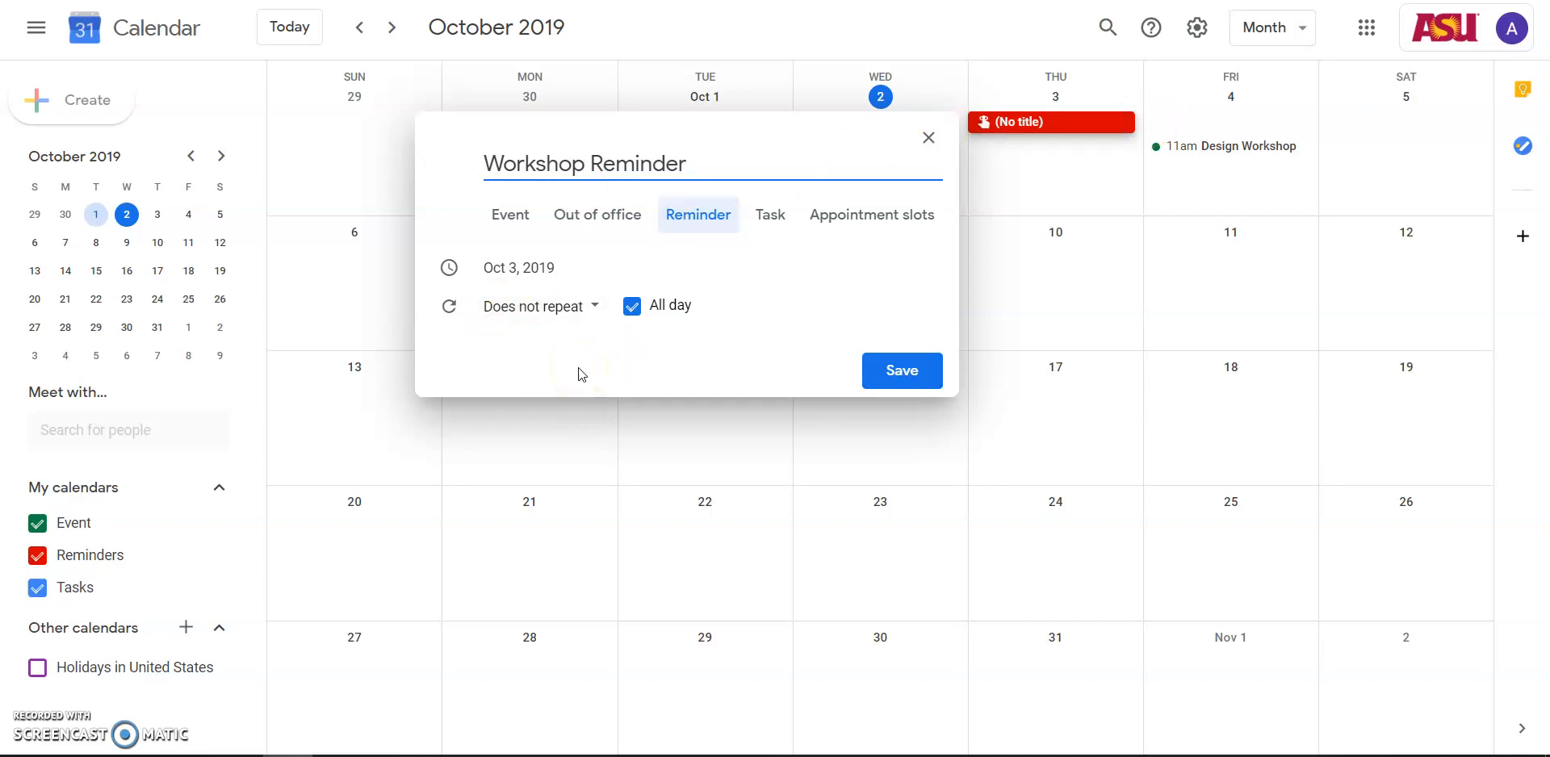
click(556, 308)
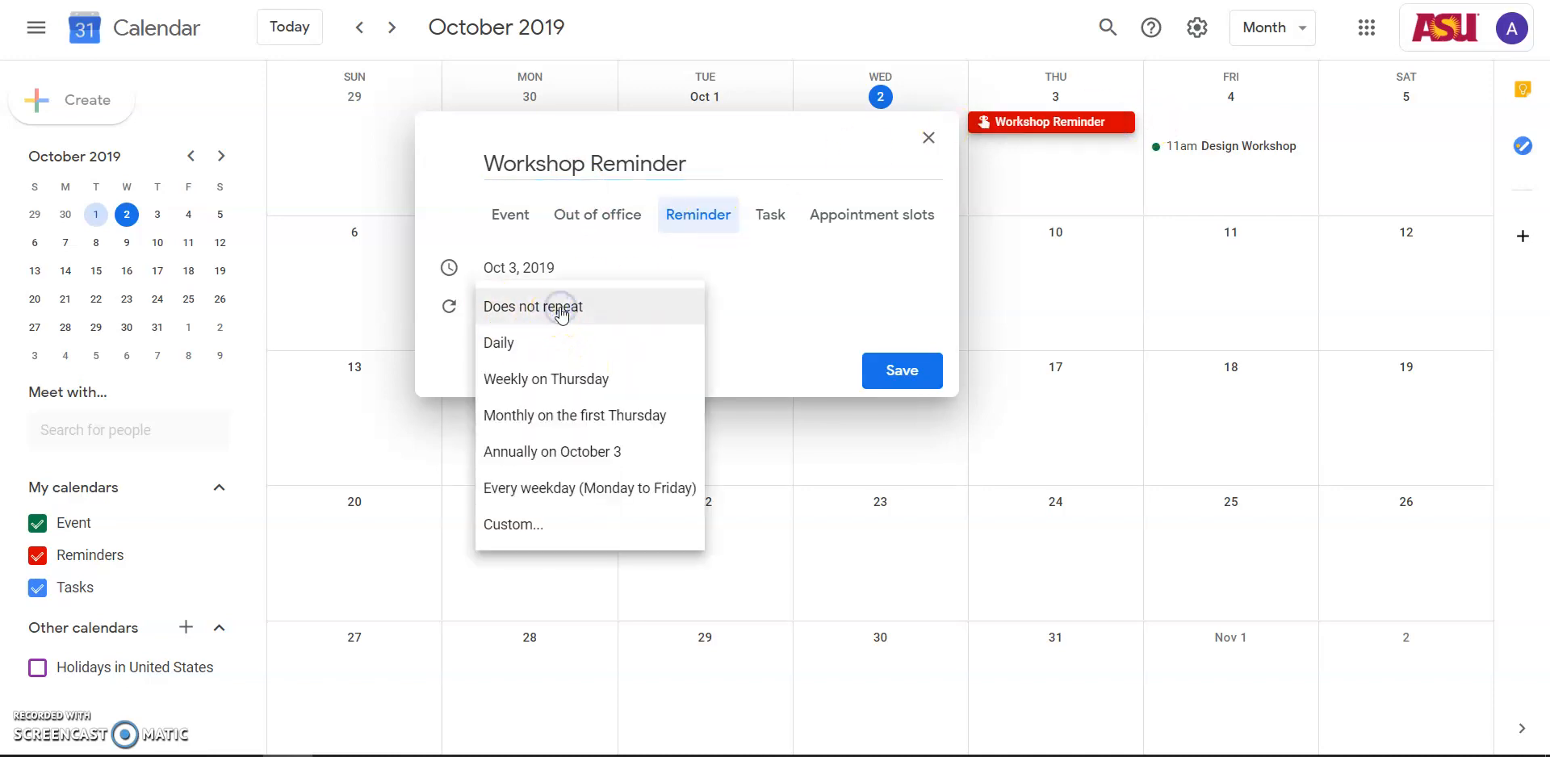
click(511, 380)
click(888, 371)
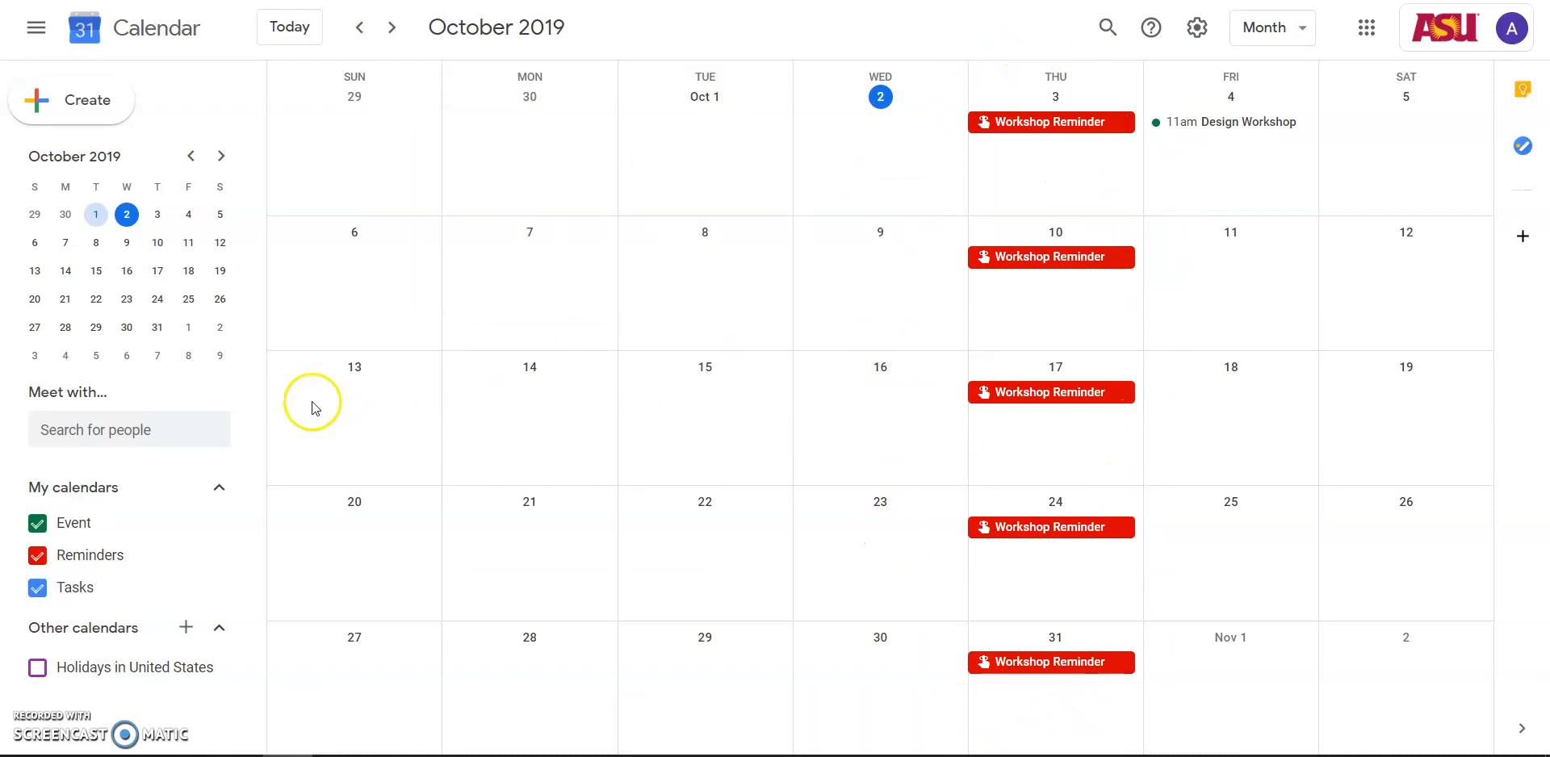
Change the color of the Event calendar to yellow
mouse_move(198, 659)
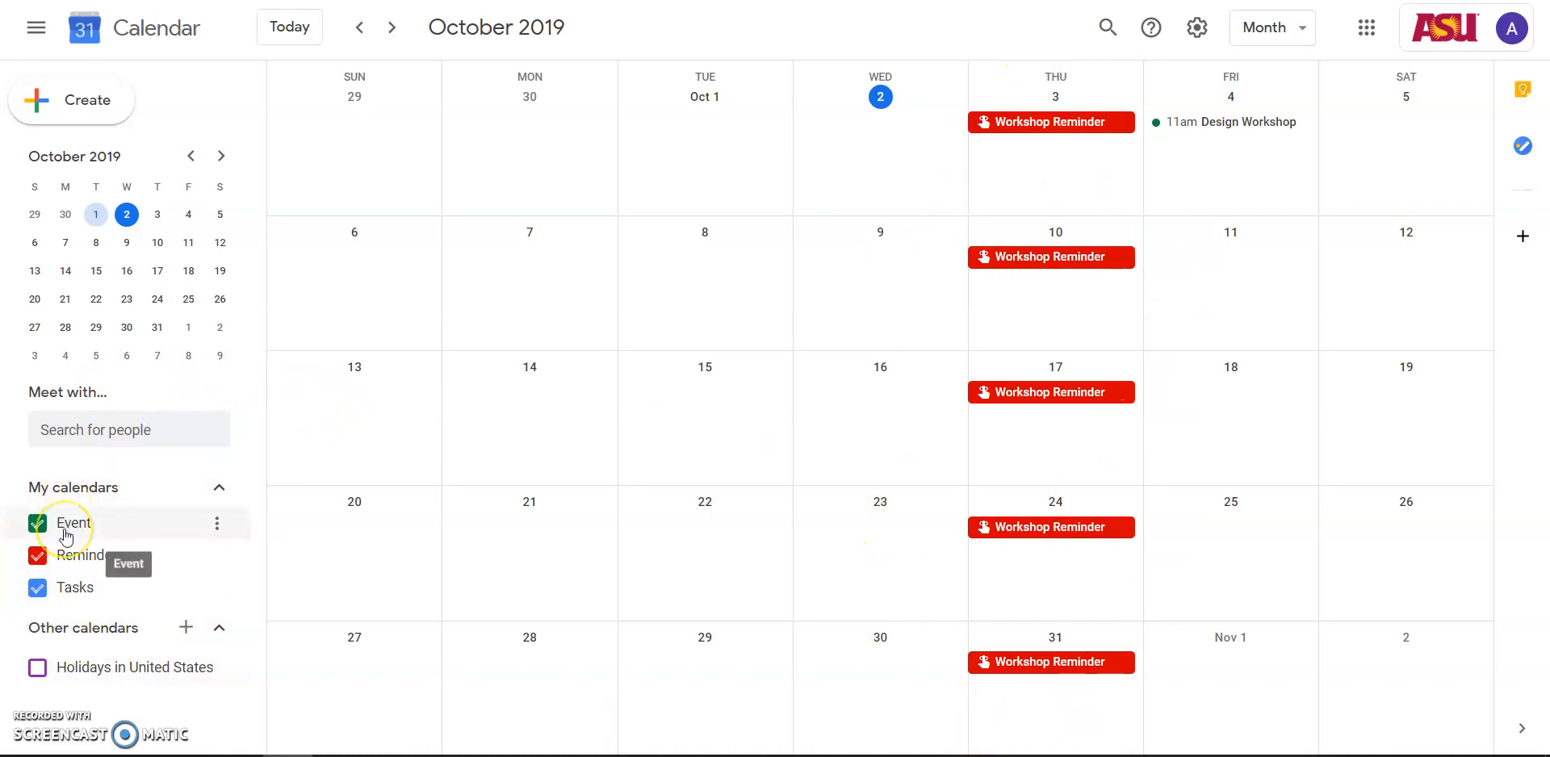
click(217, 529)
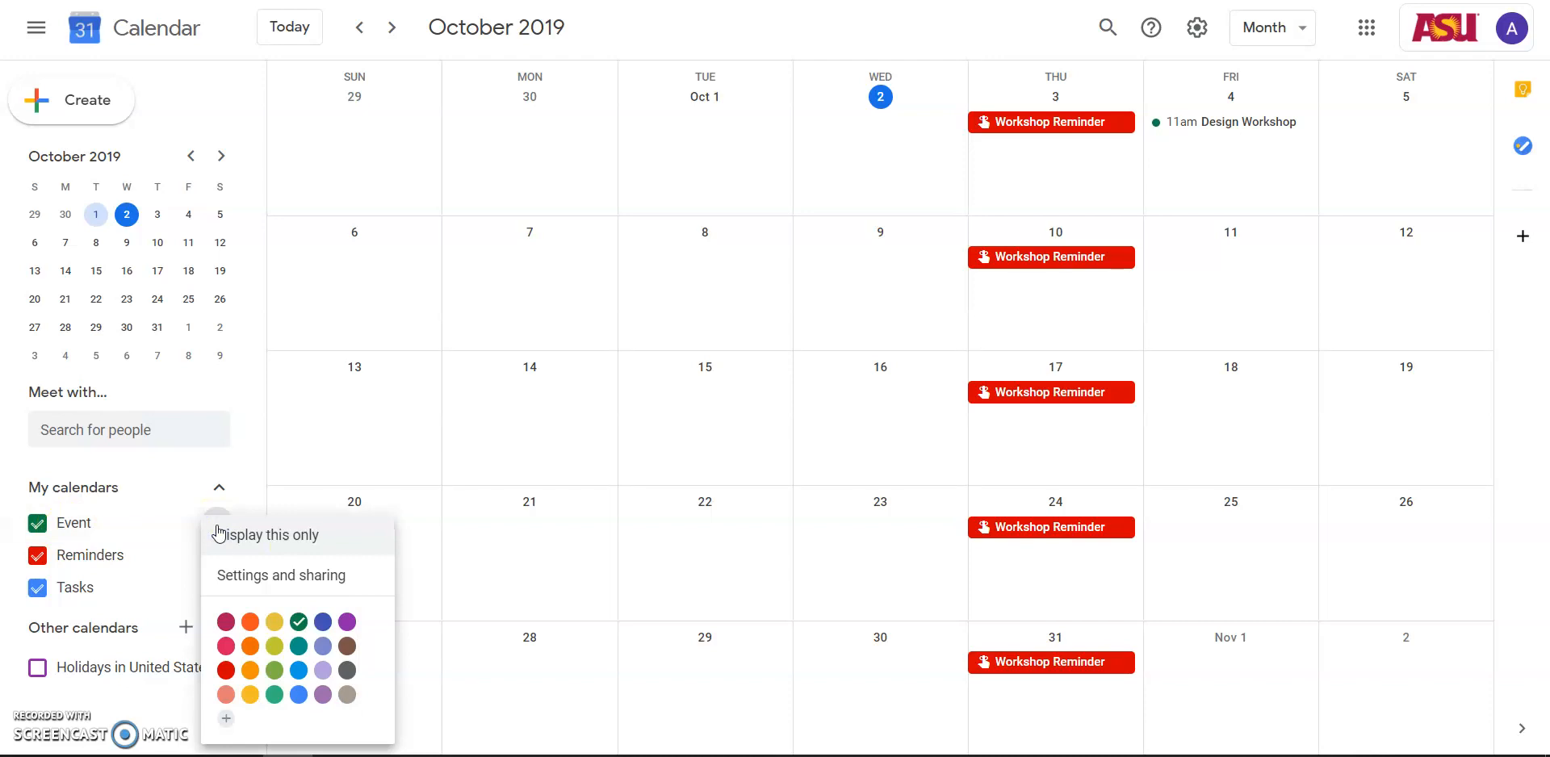
click(274, 624)
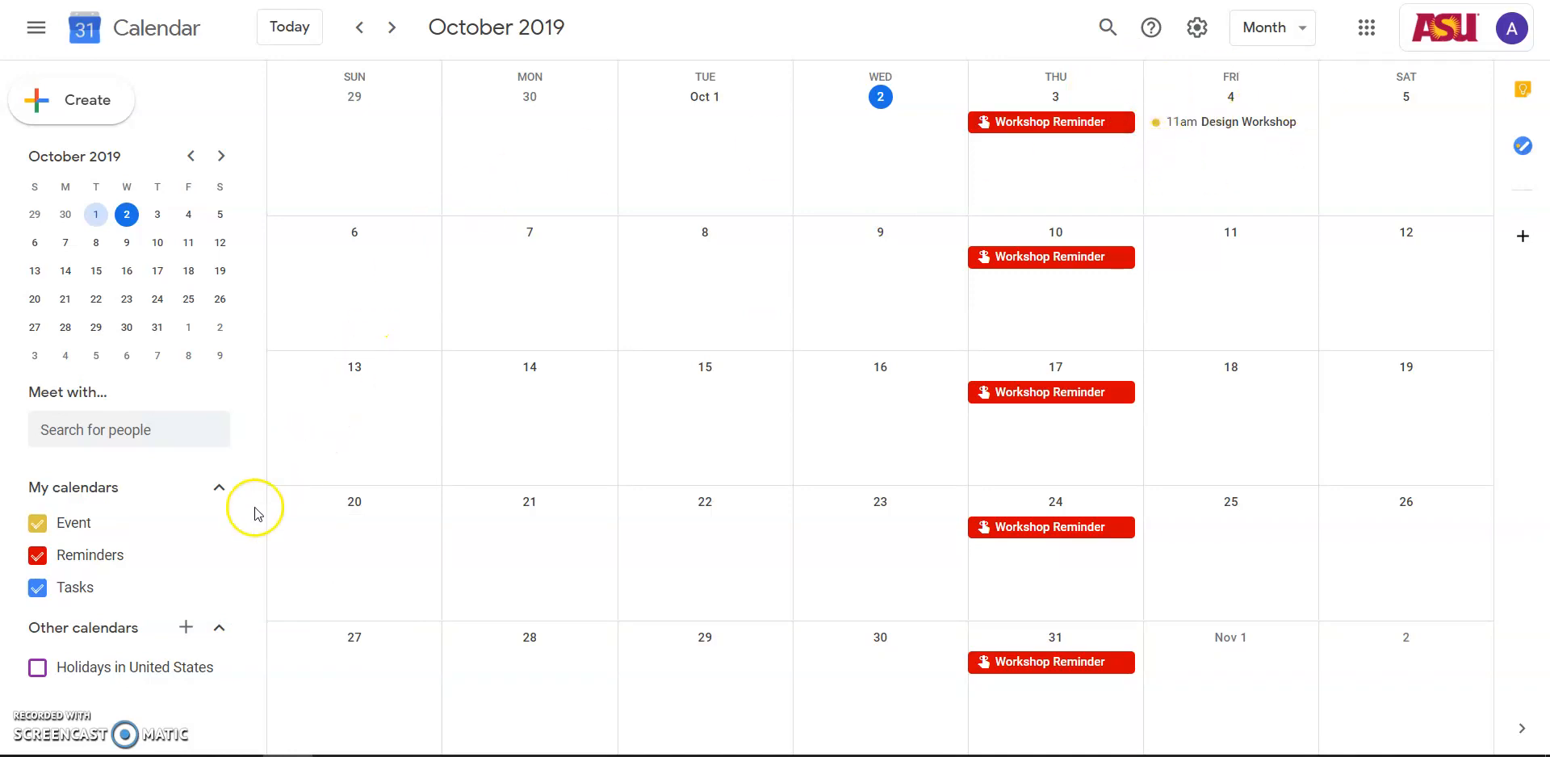
Rename the Event calendar to "Jobs" in its settings and return to the month view
click(216, 526)
click(233, 577)
drag(495, 163, 253, 153)
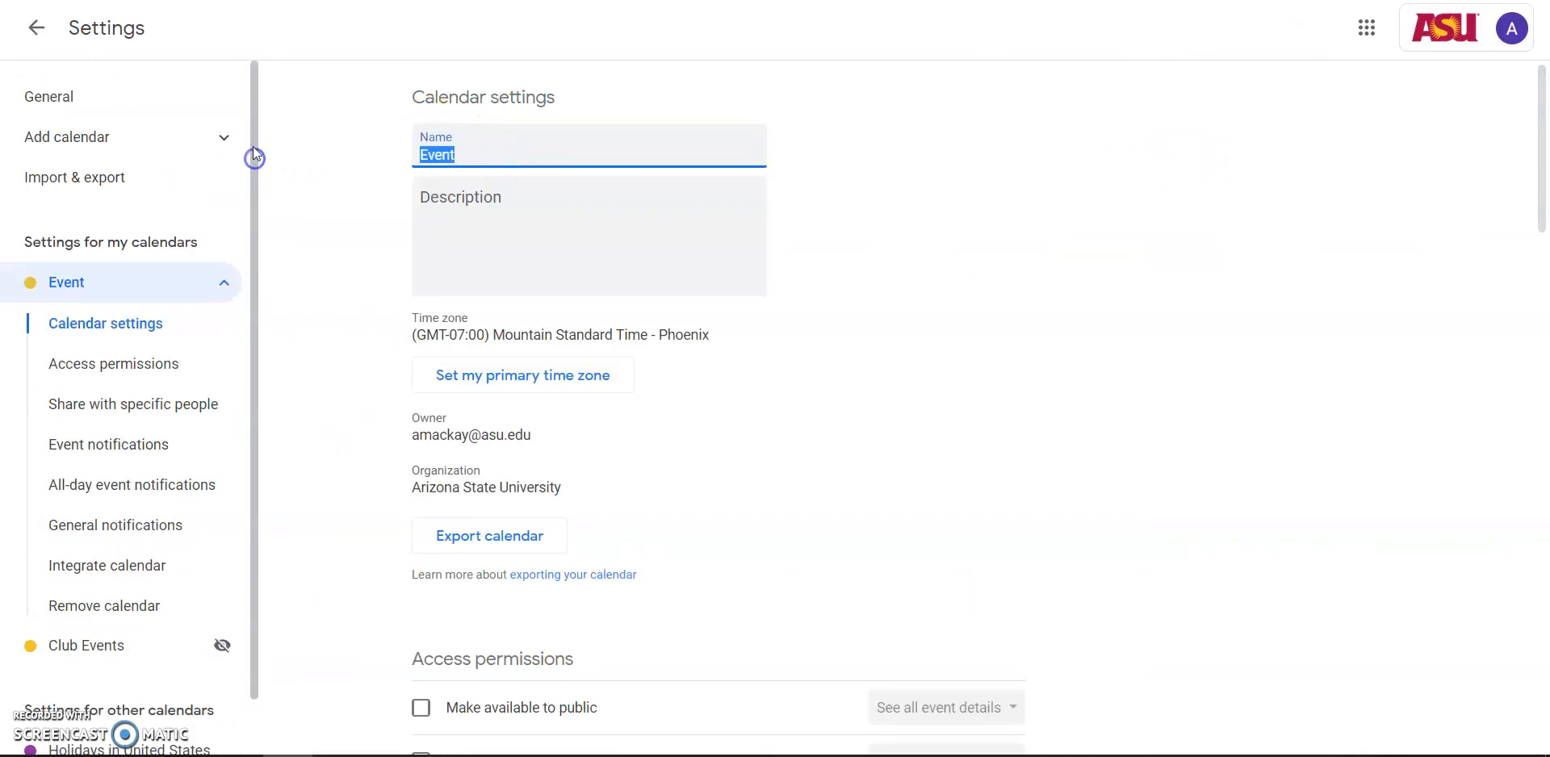
text(Jobs)
click(35, 27)
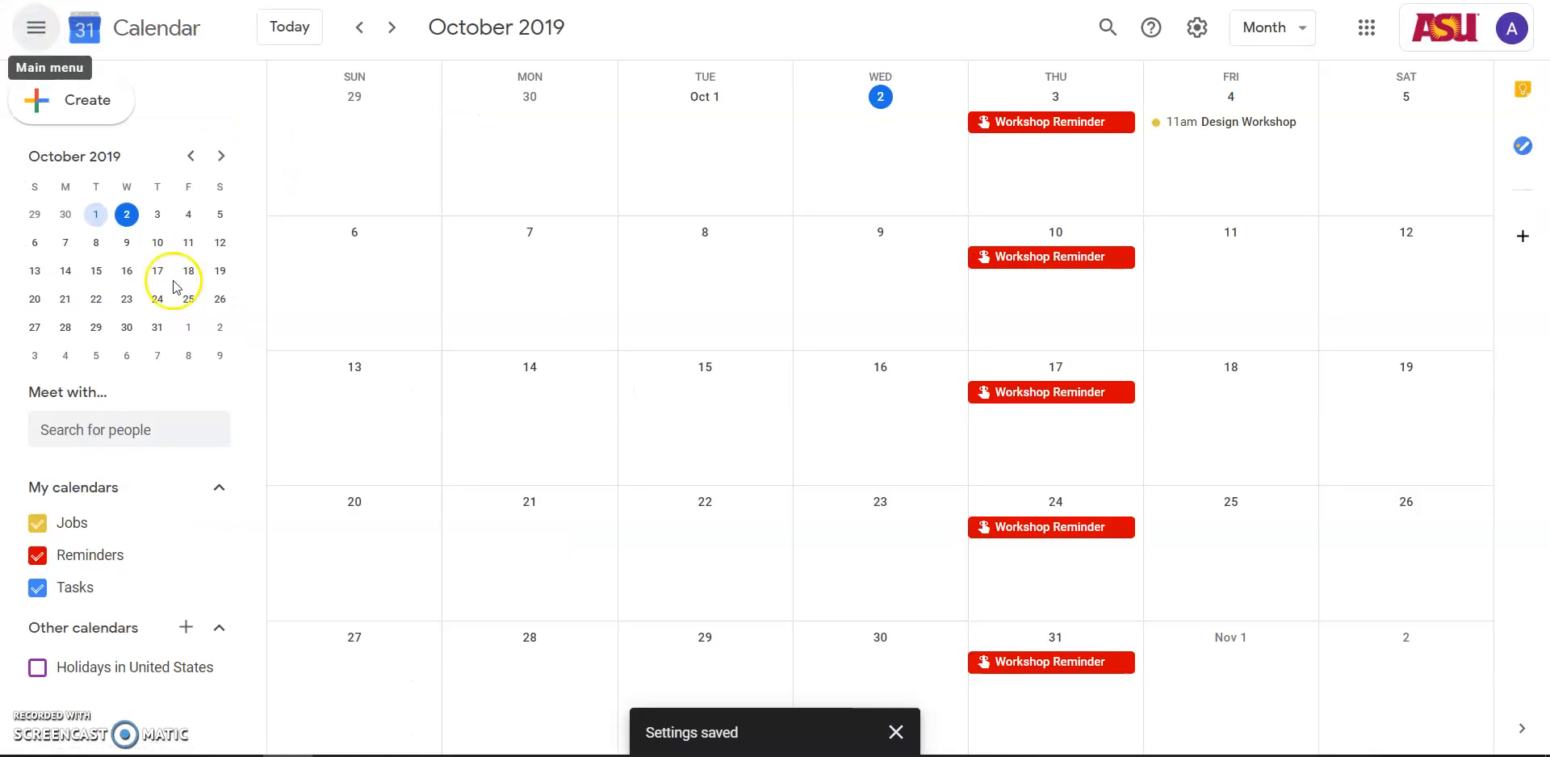
Hide the Jobs and Tasks calendars, keep Reminders shown, and toggle the Holidays in United States calendar
click(38, 557)
click(37, 587)
click(37, 523)
click(38, 558)
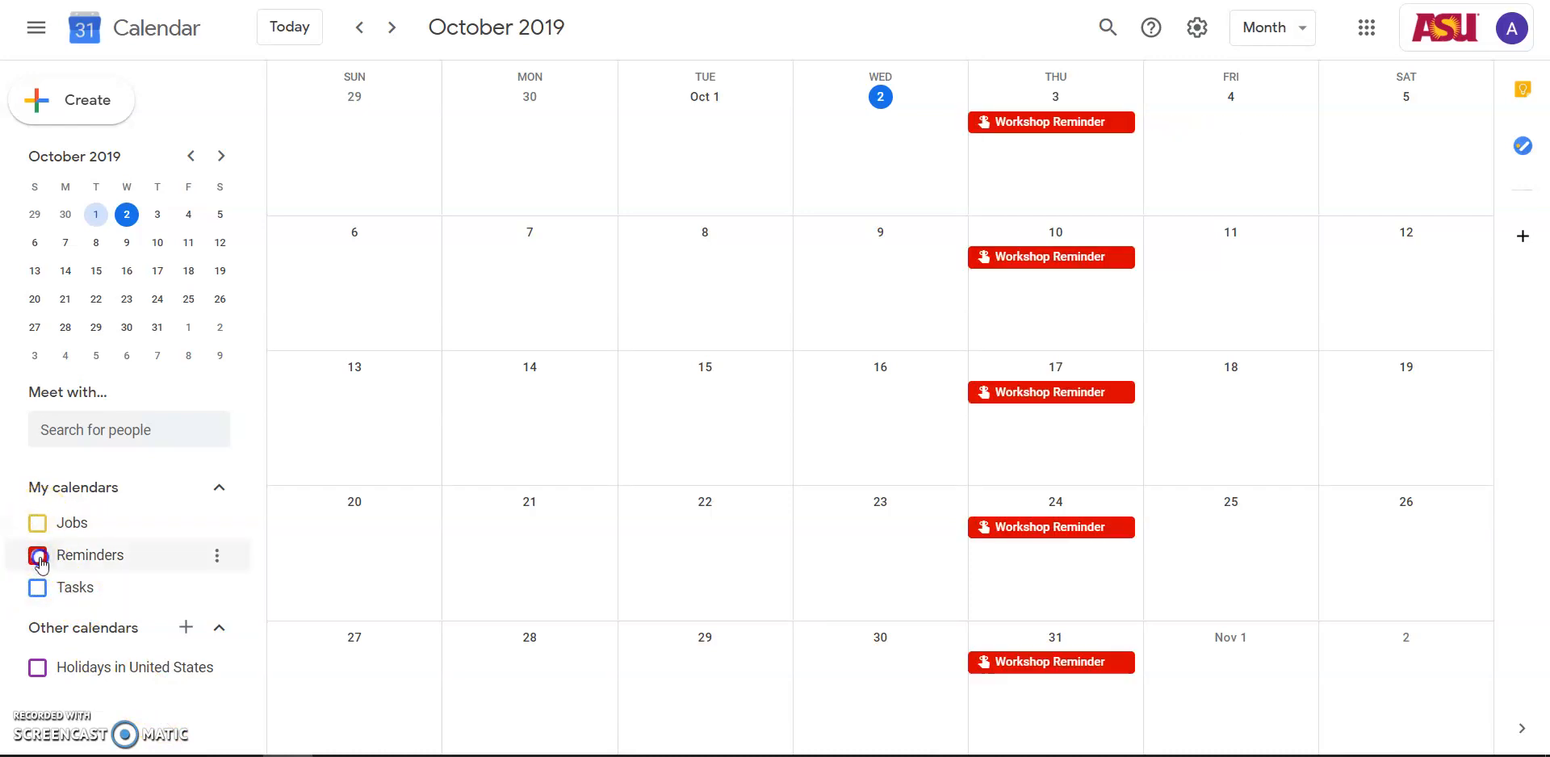
click(40, 672)
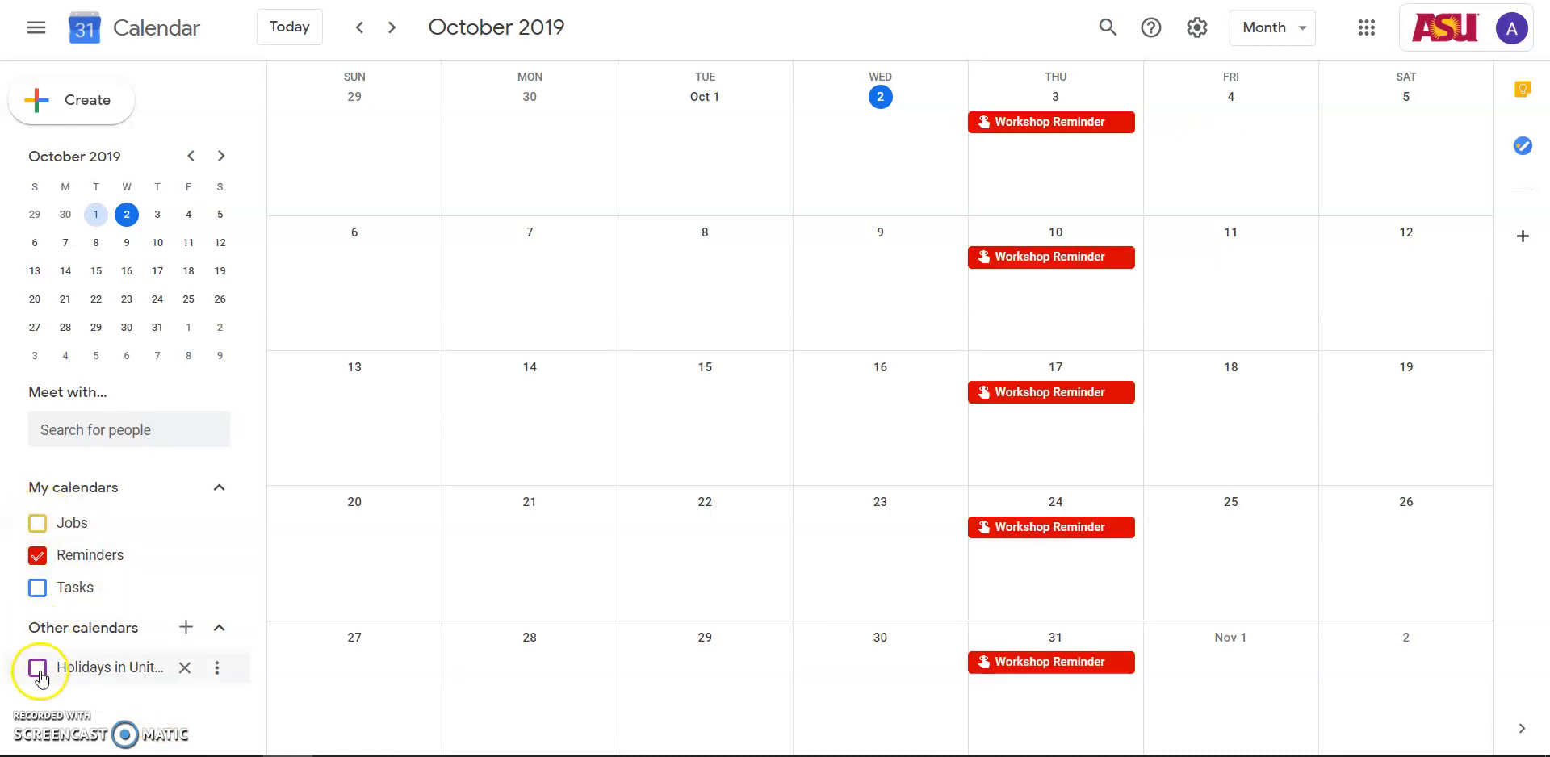